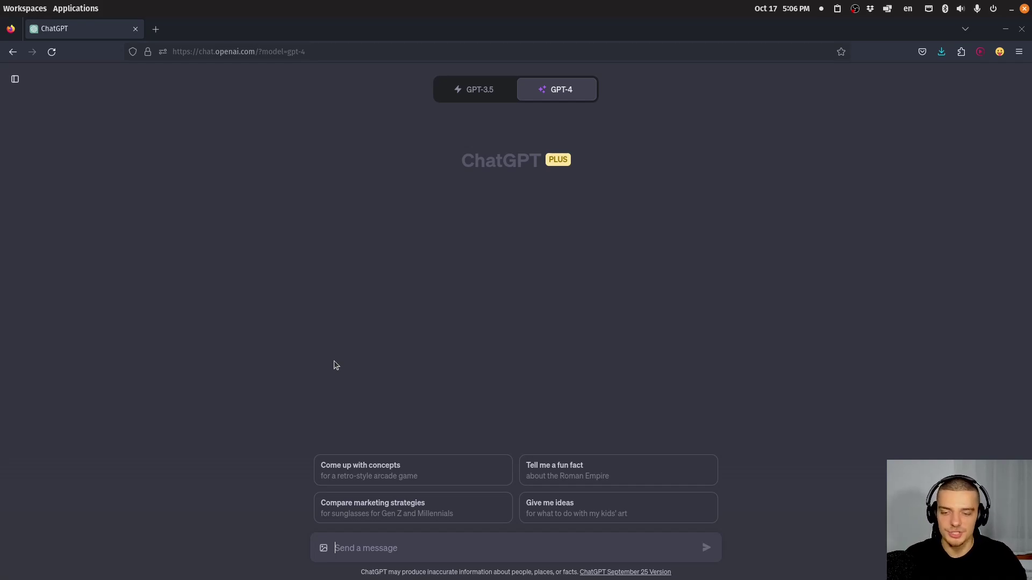
Attach transformers.png and ask GPT-4 'Please explain this graph as simply as possible'.
{"action": "left_click", "coordinate": [324, 548]}
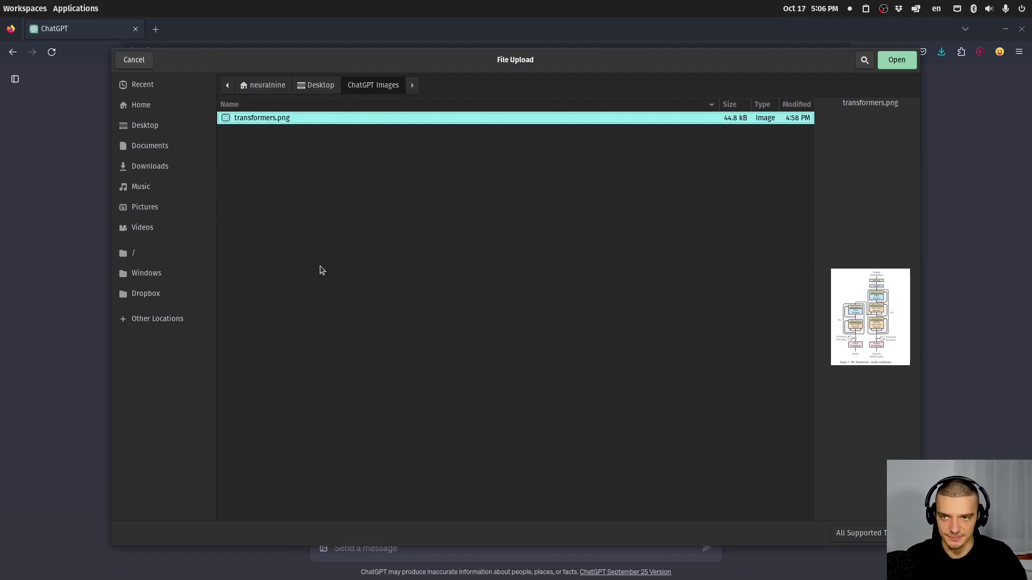
{"action": "key", "text": "Return"}
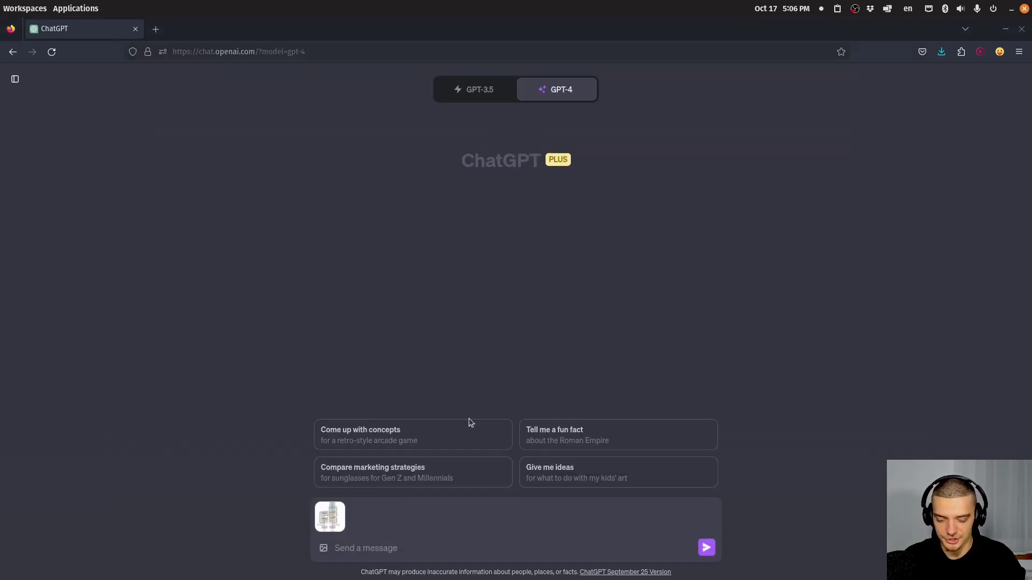
{"action": "type", "text": "Please e"}
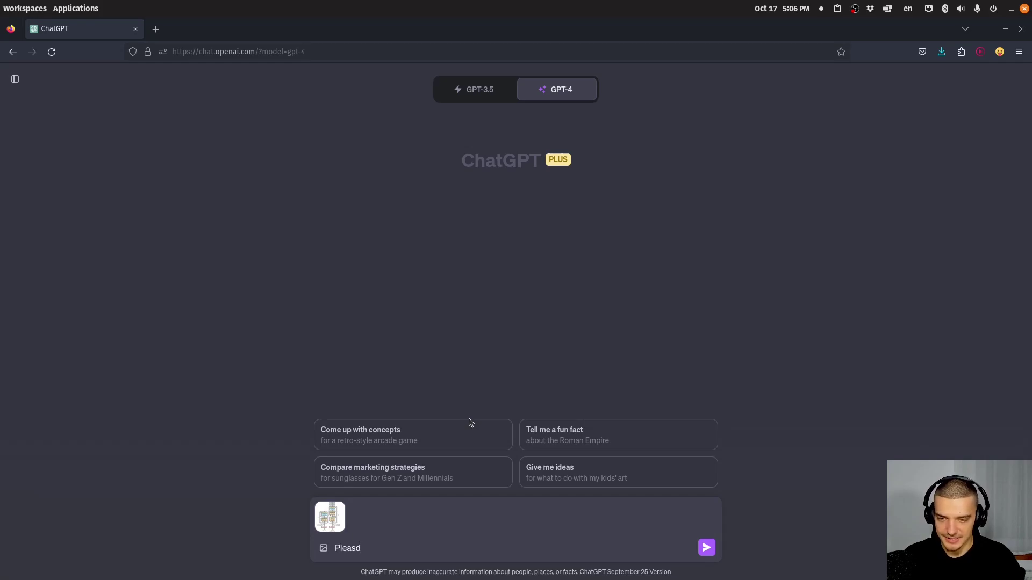
{"action": "type", "text": "xplain thi"}
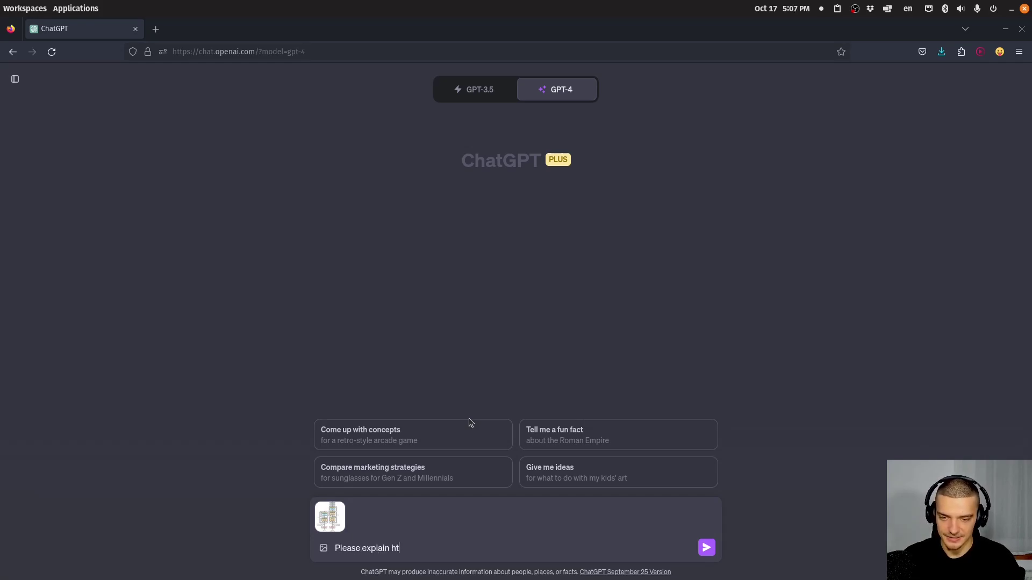
{"action": "type", "text": "s graph"}
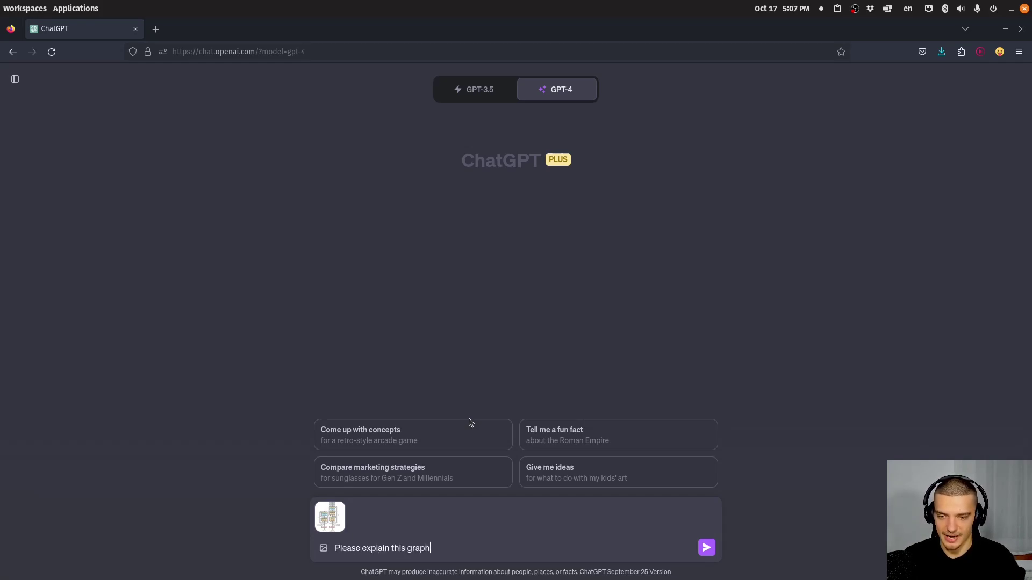
{"action": "type", "text": " as simply as possible"}
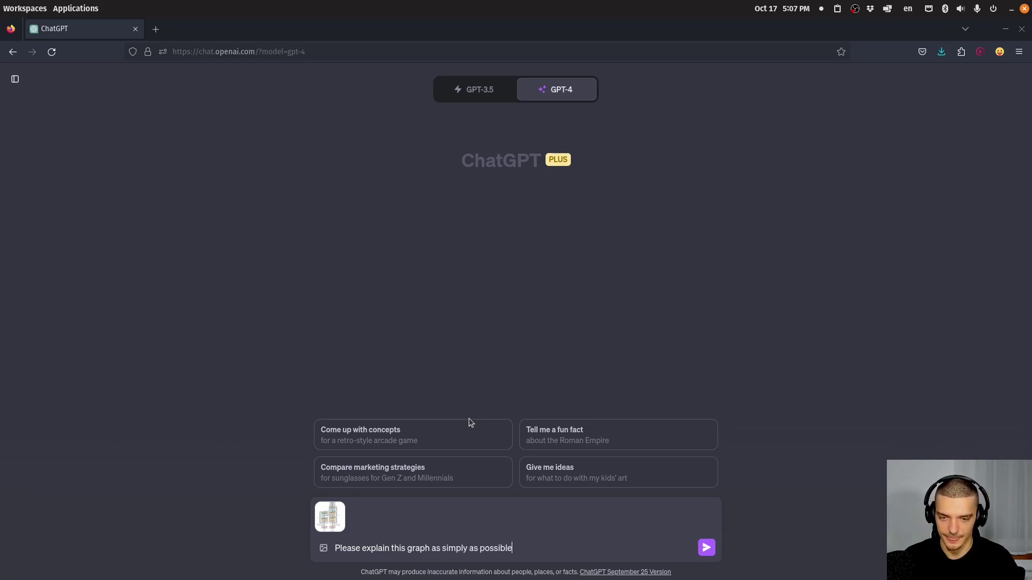
{"action": "key", "text": "Return"}
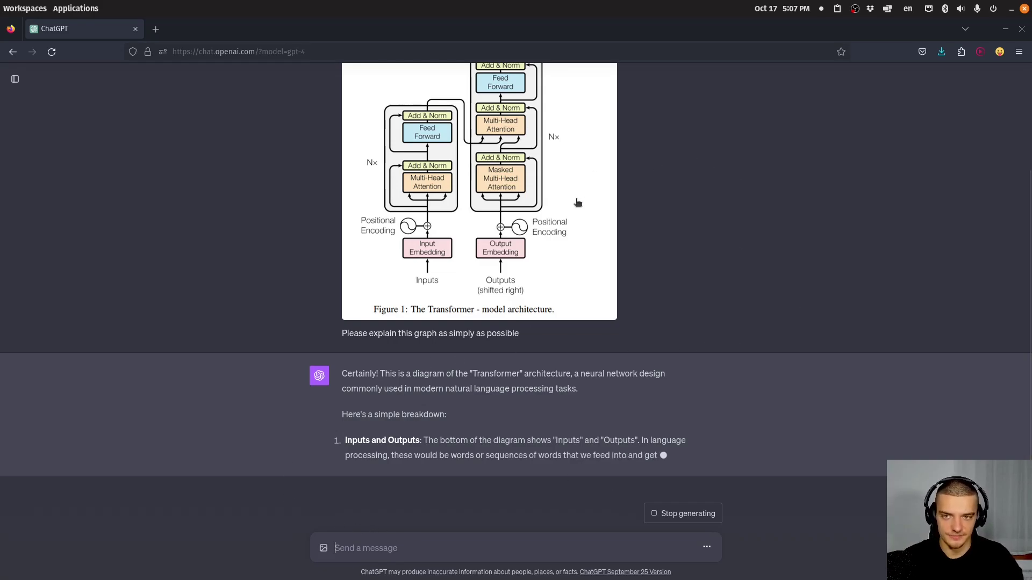
Scroll through the streaming explanation of the Transformer diagram.
{"action": "scroll", "coordinate": [837, 312], "scroll_direction": "up", "scroll_amount": 3}
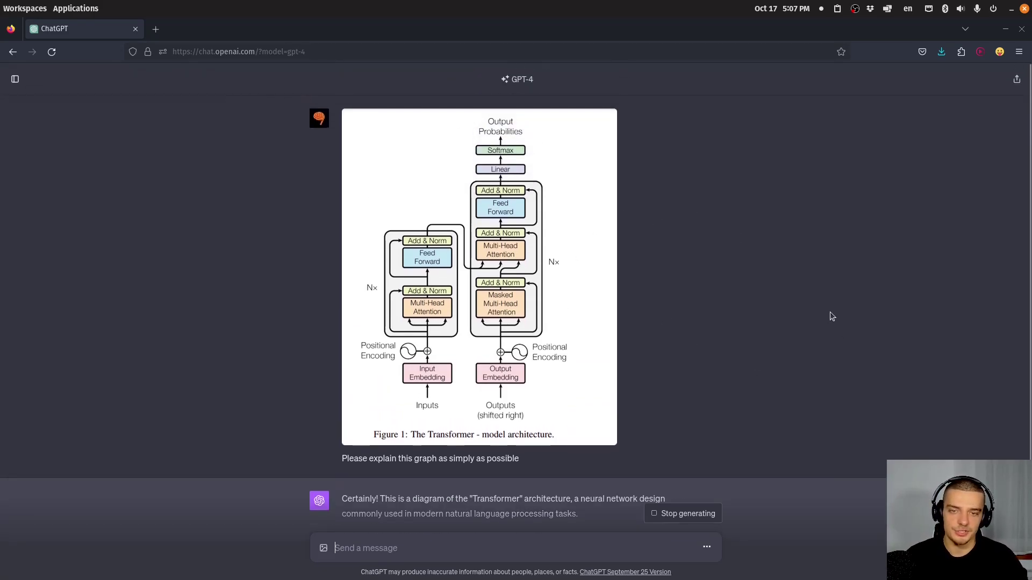
{"action": "scroll", "coordinate": [829, 316], "scroll_direction": "down", "scroll_amount": 3}
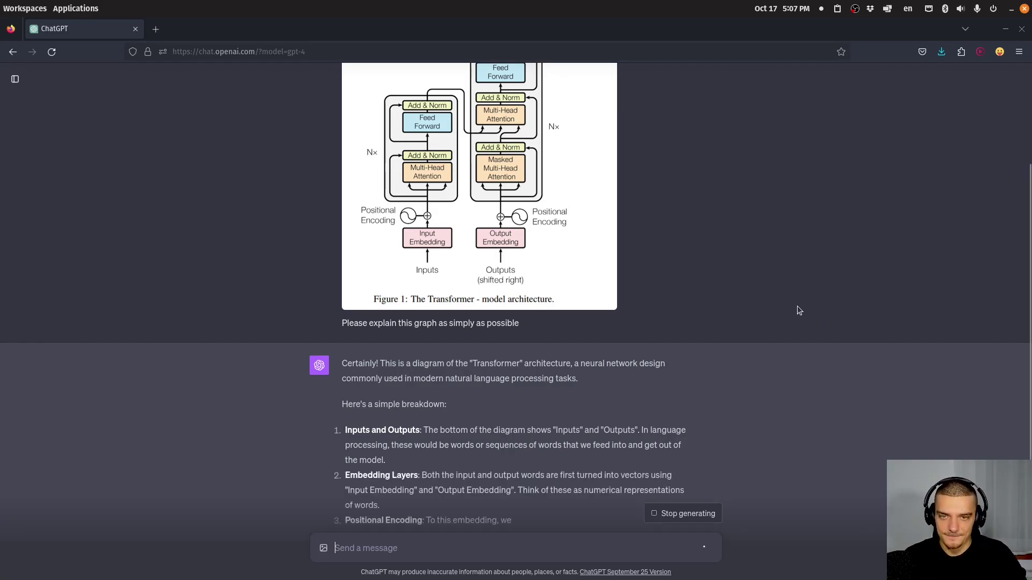
{"action": "scroll", "coordinate": [798, 310], "scroll_direction": "down", "scroll_amount": 2}
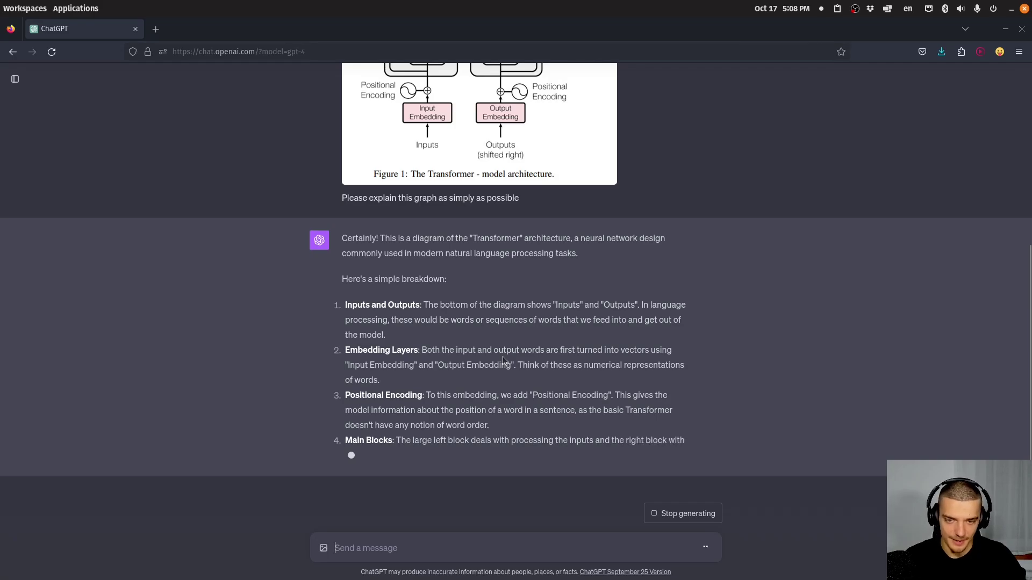
{"action": "scroll", "coordinate": [503, 360], "scroll_direction": "up", "scroll_amount": 4}
{"action": "scroll", "coordinate": [444, 220], "scroll_direction": "down", "scroll_amount": 1}
{"action": "scroll", "coordinate": [444, 219], "scroll_direction": "down", "scroll_amount": 4}
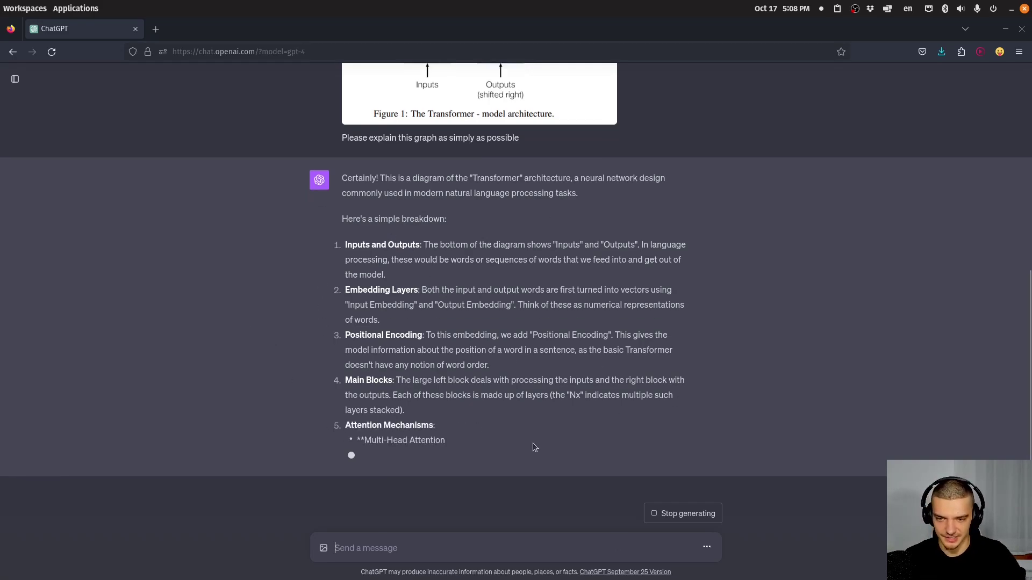
Stop the explanation, then send the thumbnail image asking ChatGPT to rate it and suggest improvements.
{"action": "left_click", "coordinate": [683, 514]}
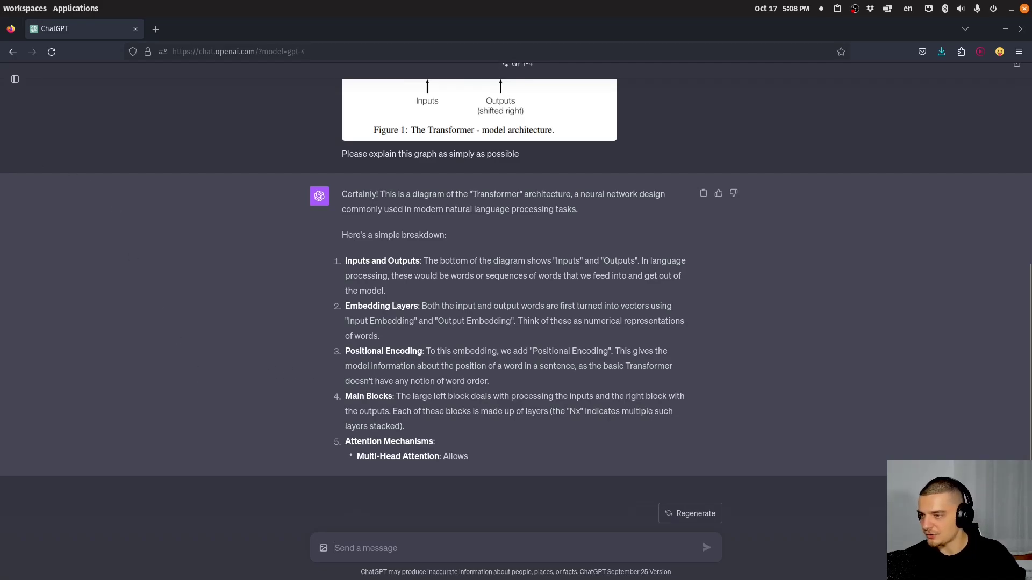
{"action": "left_click", "coordinate": [314, 548]}
{"action": "left_click_drag", "start_coordinate": [0, 512], "coordinate": [344, 543]}
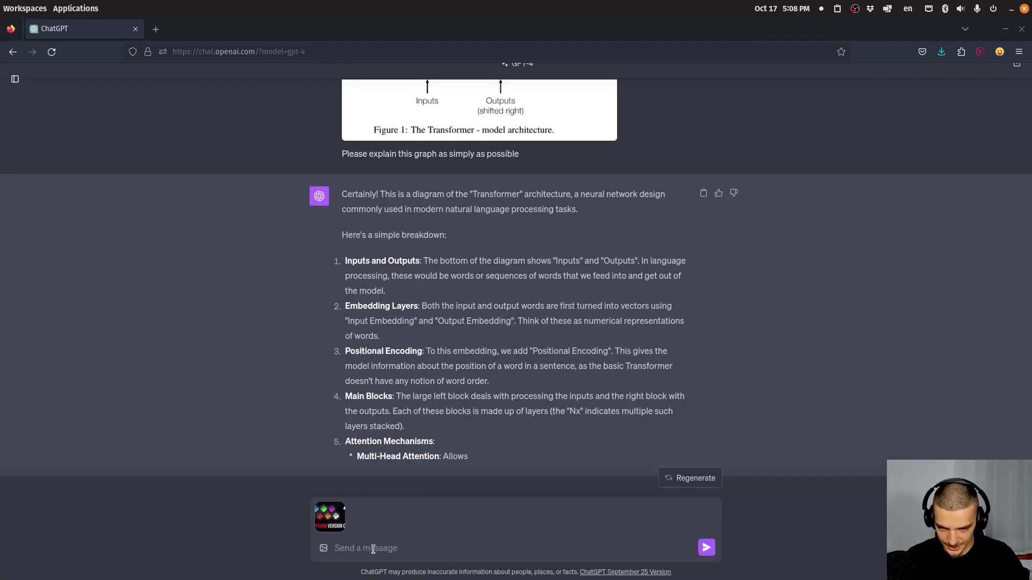
{"action": "type", "text": "Rate thi"}
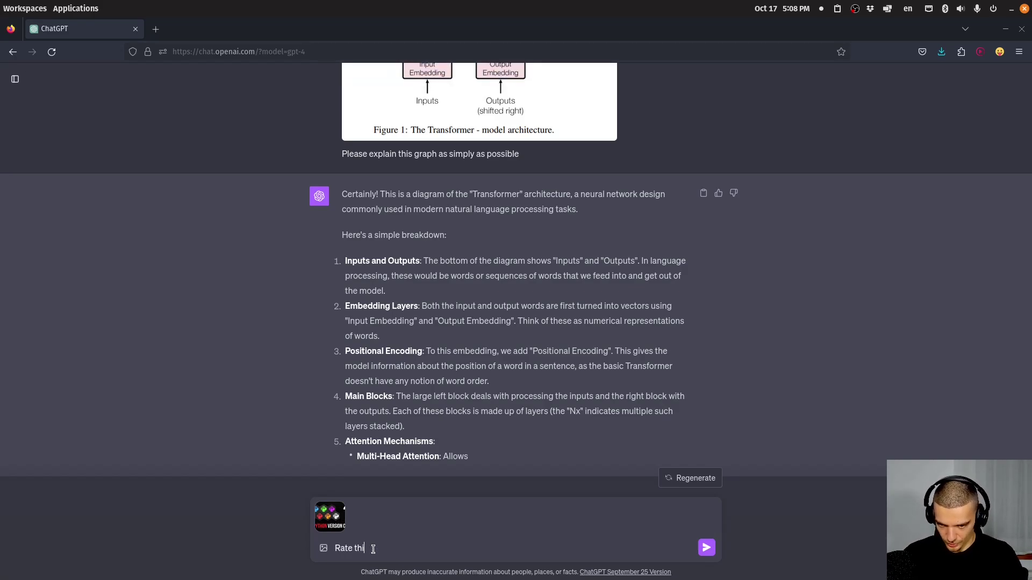
{"action": "type", "text": "s YouTube thumbnail fo"}
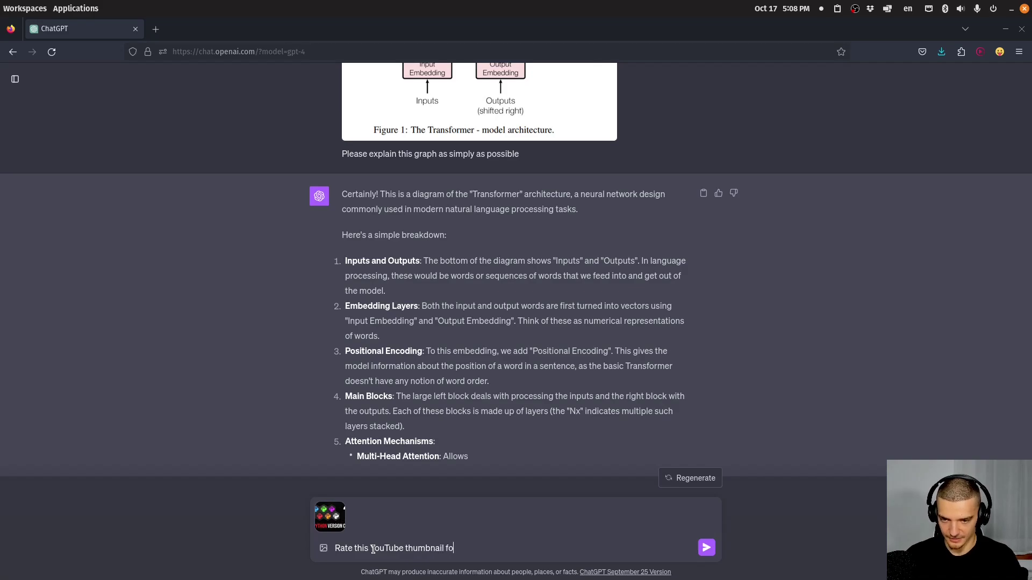
{"action": "type", "text": "r my video and tell me how I could improve it"}
{"action": "key", "text": "Return"}
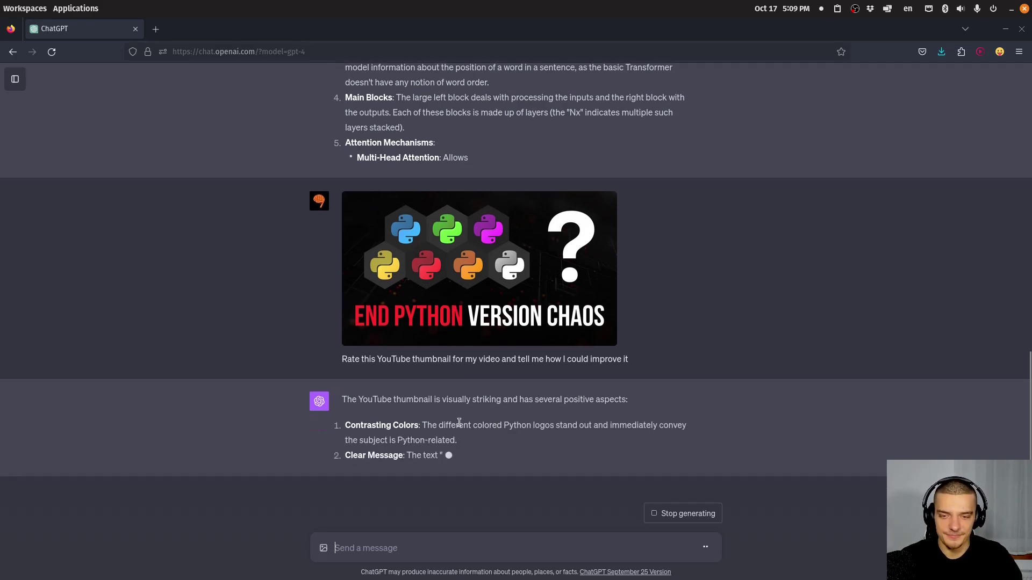
Highlight the sentence about the colored Python logos and read through the finished thumbnail review.
{"action": "left_click_drag", "start_coordinate": [439, 425], "coordinate": [612, 425]}
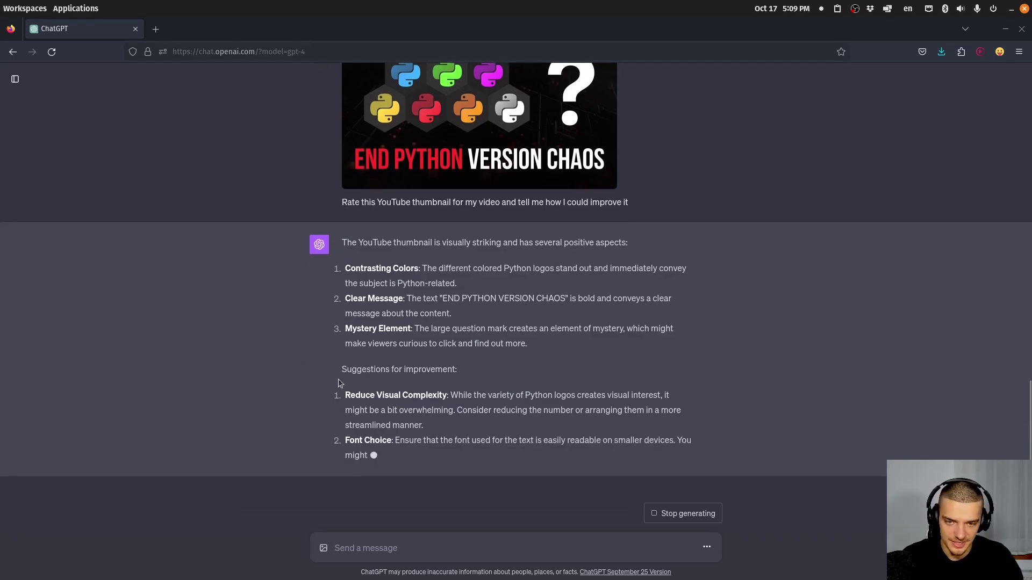
{"action": "scroll", "coordinate": [339, 383], "scroll_direction": "up", "scroll_amount": 3}
{"action": "scroll", "coordinate": [339, 383], "scroll_direction": "down", "scroll_amount": 3}
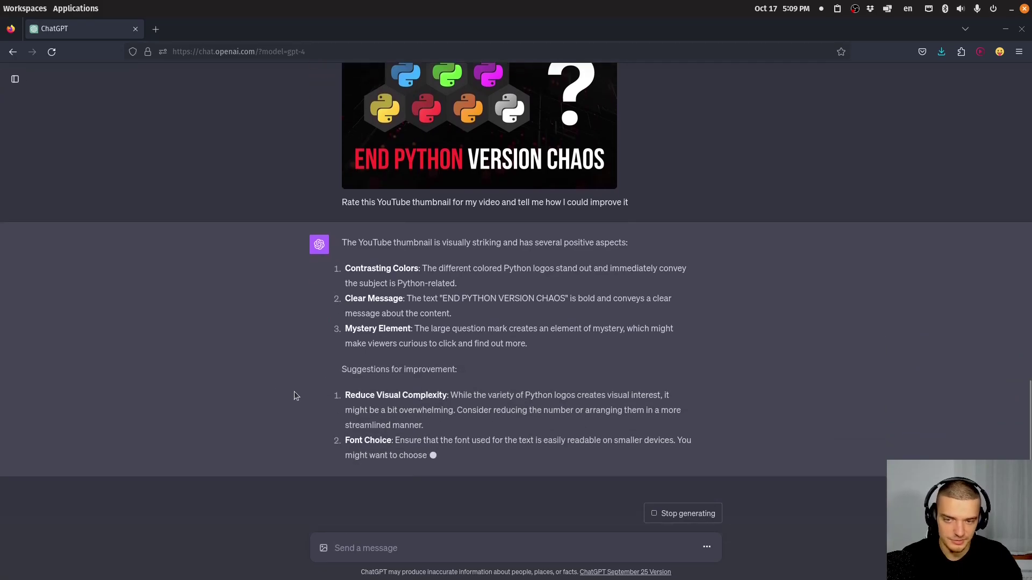
{"action": "scroll", "coordinate": [294, 396], "scroll_direction": "up", "scroll_amount": 10}
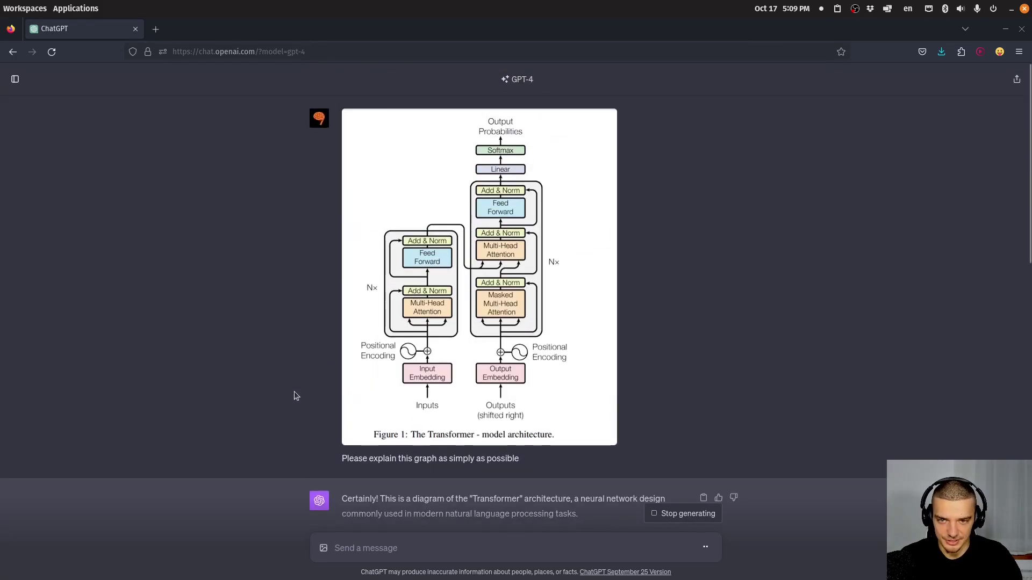
{"action": "scroll", "coordinate": [724, 335], "scroll_direction": "down", "scroll_amount": 10}
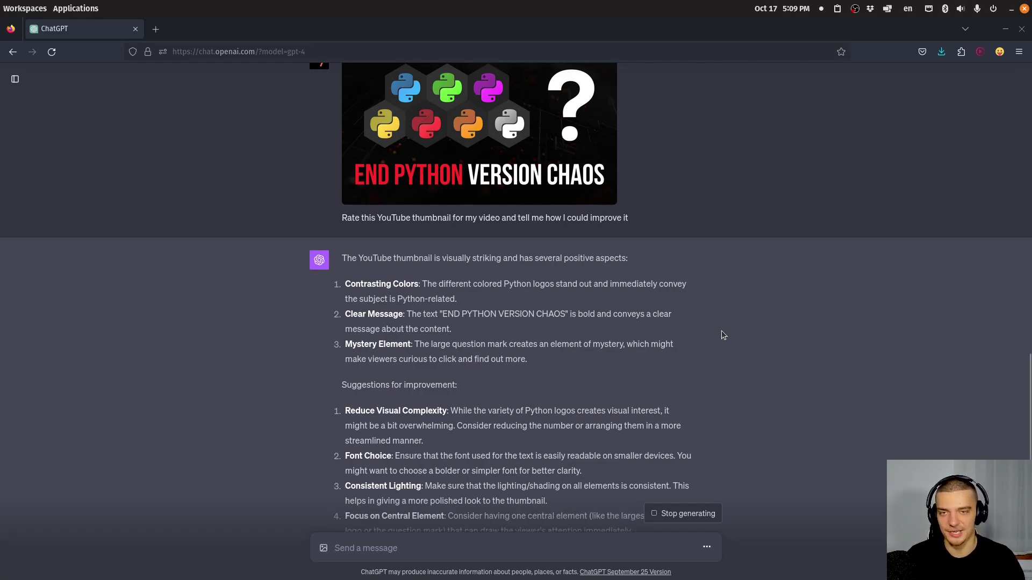
{"action": "scroll", "coordinate": [279, 307], "scroll_direction": "up", "scroll_amount": 3}
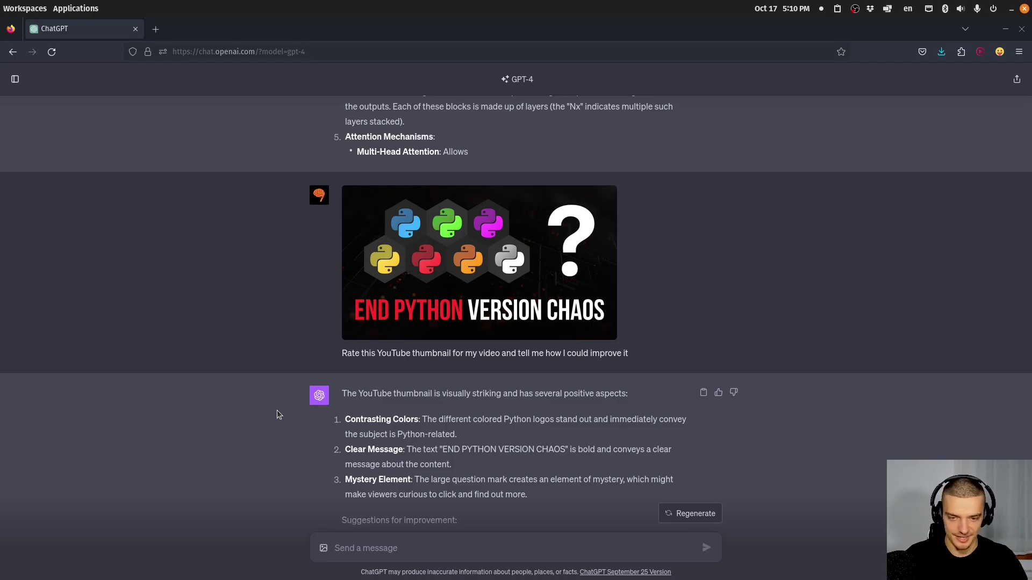
{"action": "scroll", "coordinate": [279, 415], "scroll_direction": "down", "scroll_amount": 5}
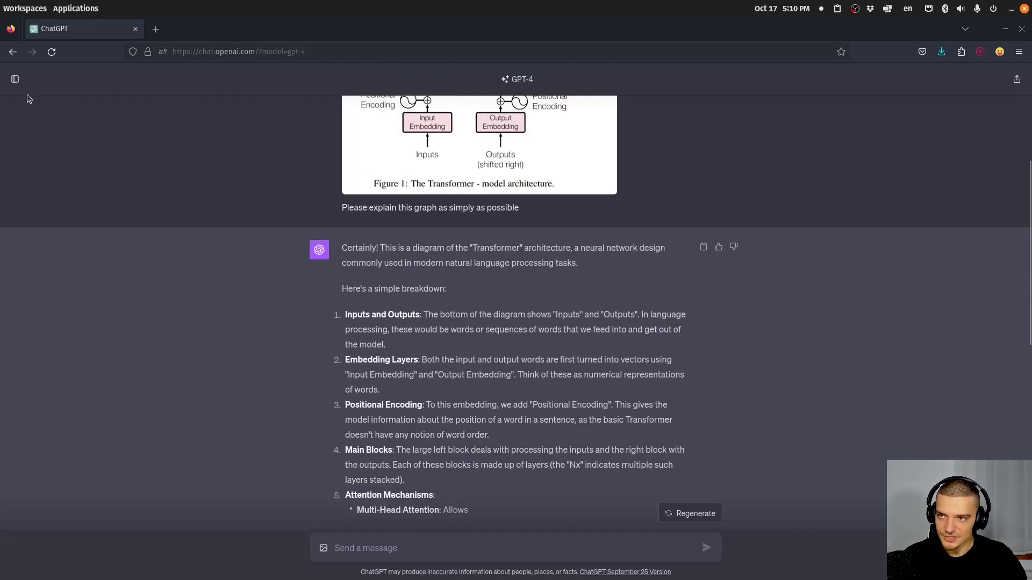
Open a new chat and switch GPT-4 to the DALL·E 3 image-generation mode.
{"action": "left_click", "coordinate": [15, 79]}
{"action": "left_click", "coordinate": [57, 87]}
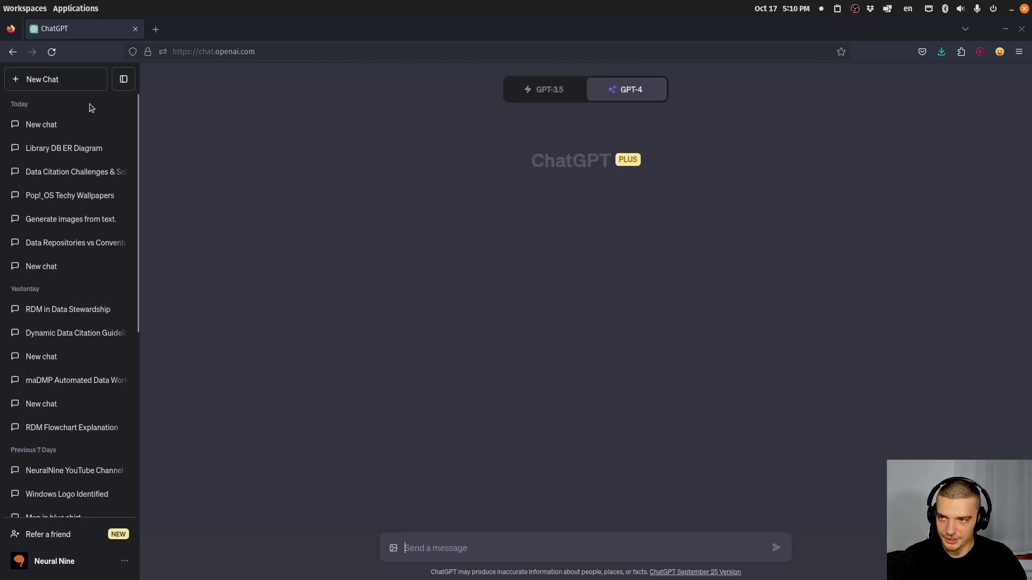
{"action": "left_click", "coordinate": [123, 79]}
{"action": "mouse_move", "coordinate": [566, 90]}
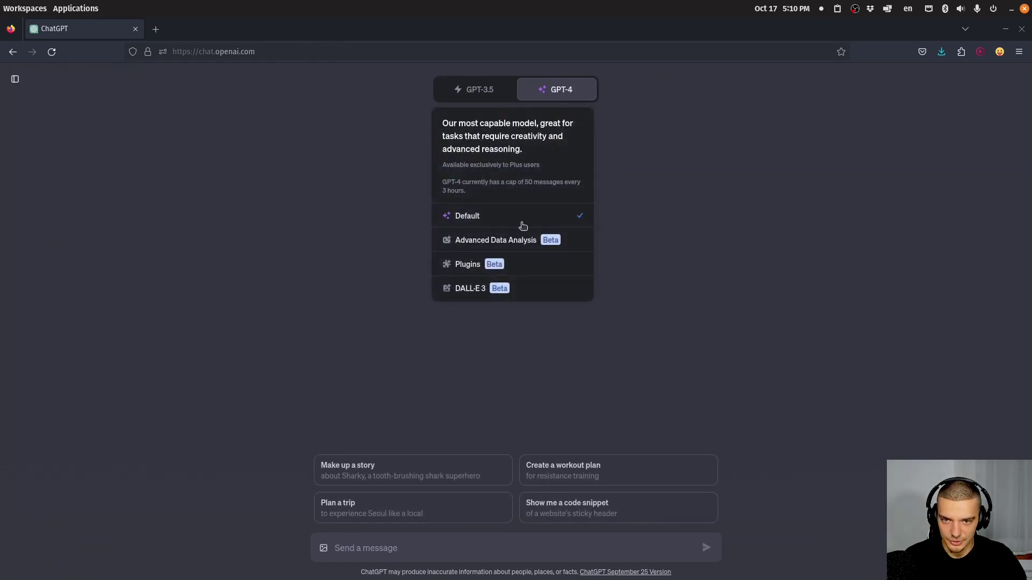
{"action": "left_click", "coordinate": [498, 288]}
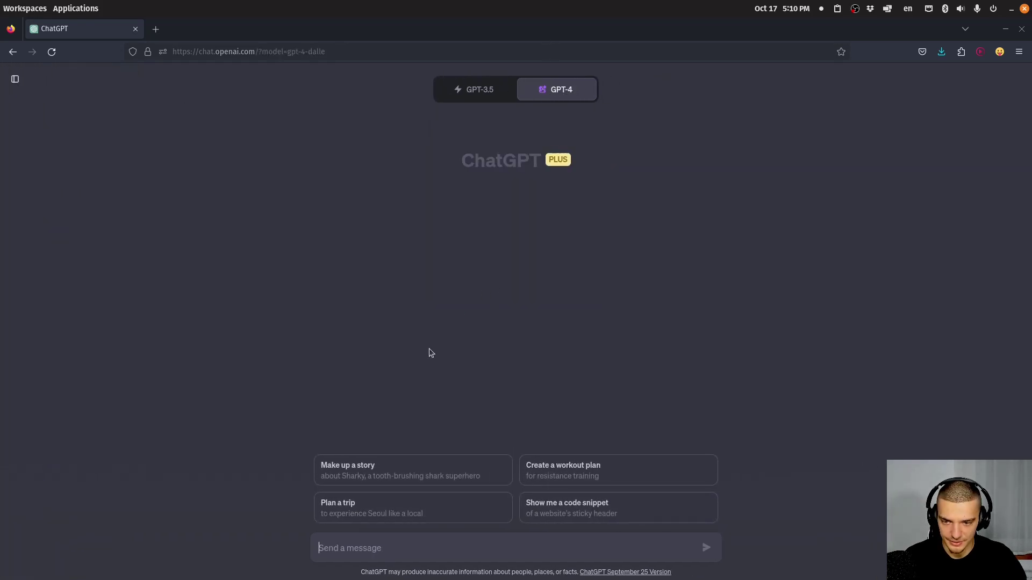
{"action": "left_click", "coordinate": [334, 538]}
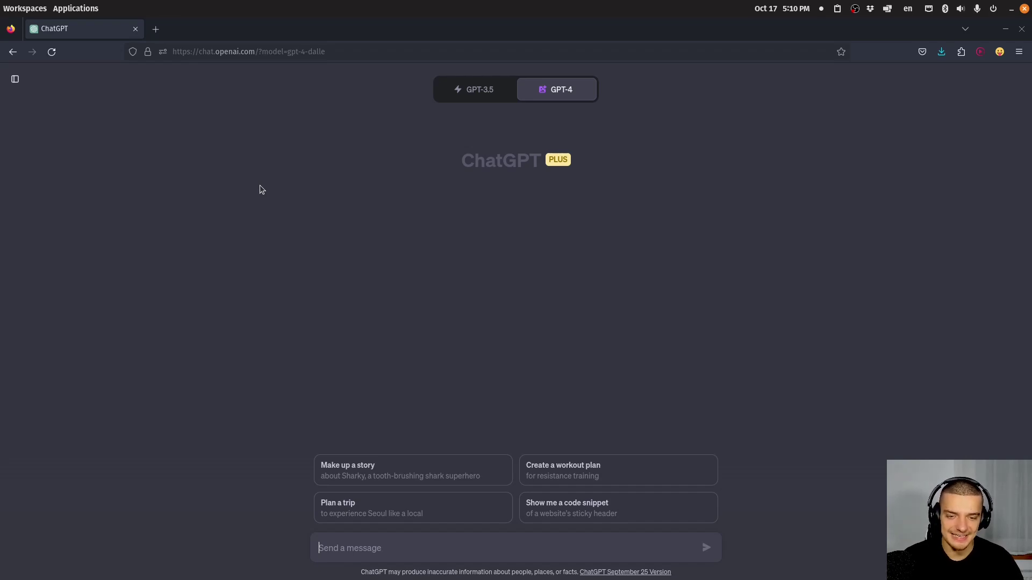
Send DALL·E 3 the prompt 'Please sketch the transformer neural network architecture', fixing the typo first.
{"action": "type", "text": "Please sketch t"}
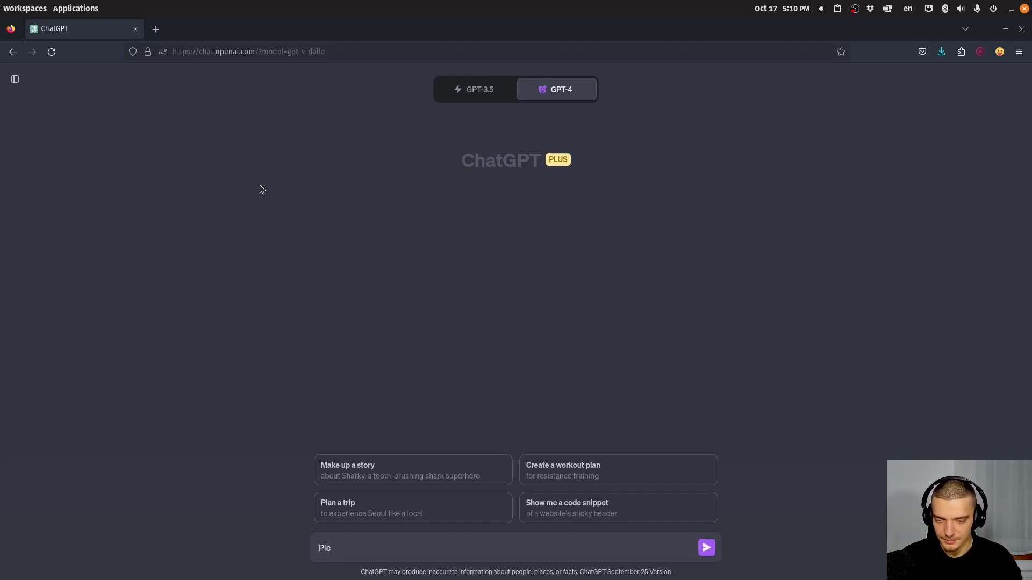
{"action": "type", "text": "he transformer neural network architecutre"}
{"action": "key", "text": "BackSpace"}
{"action": "key", "text": "BackSpace"}
{"action": "key", "text": "BackSpace"}
{"action": "key", "text": "BackSpace"}
{"action": "type", "text": "ture"}
{"action": "key", "text": "Return"}
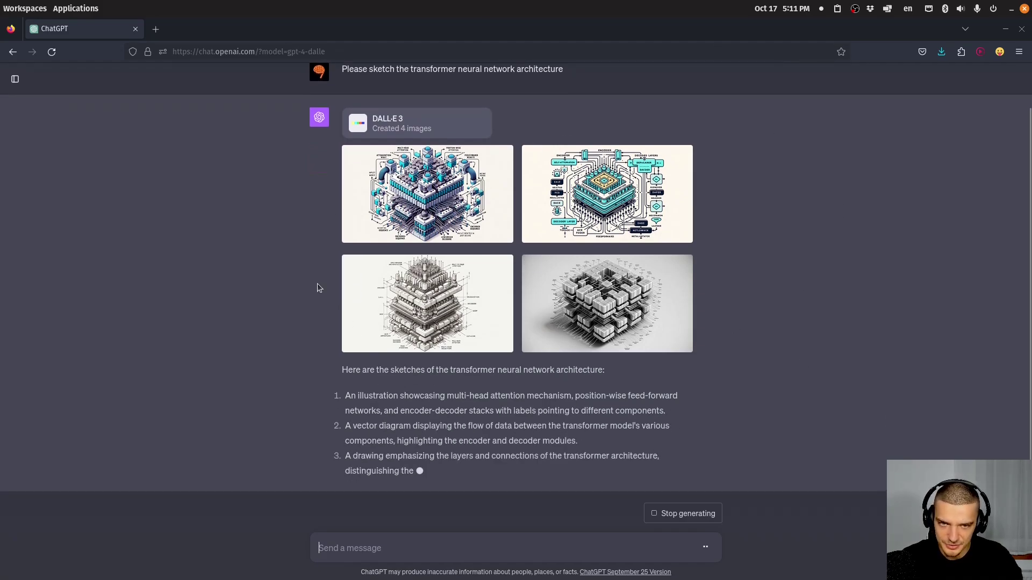
Enlarge the vector-diagram and layered transformer sketches one after another, closing each view.
{"action": "left_click", "coordinate": [650, 161]}
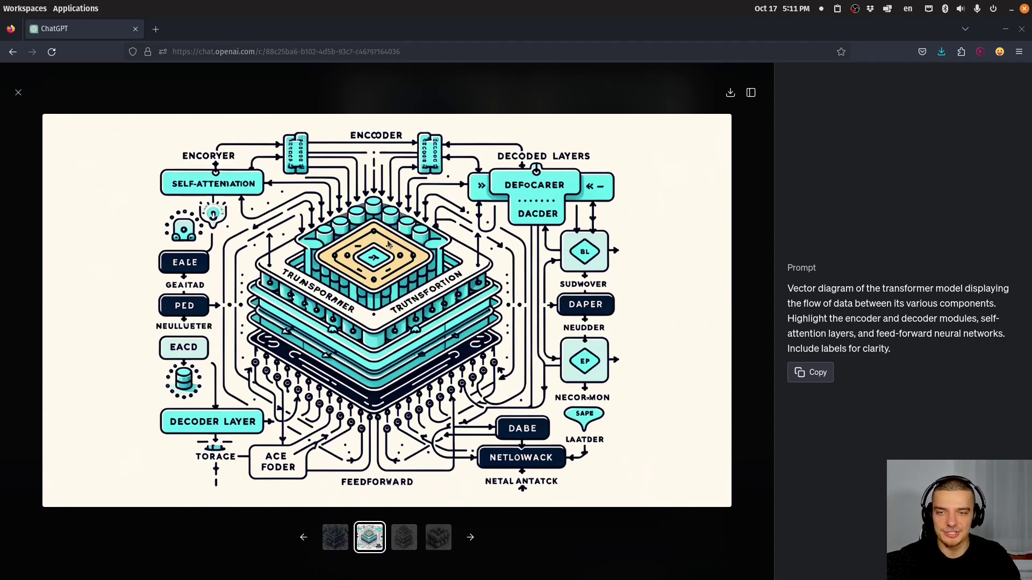
{"action": "key", "text": "Escape"}
{"action": "left_click", "coordinate": [477, 256]}
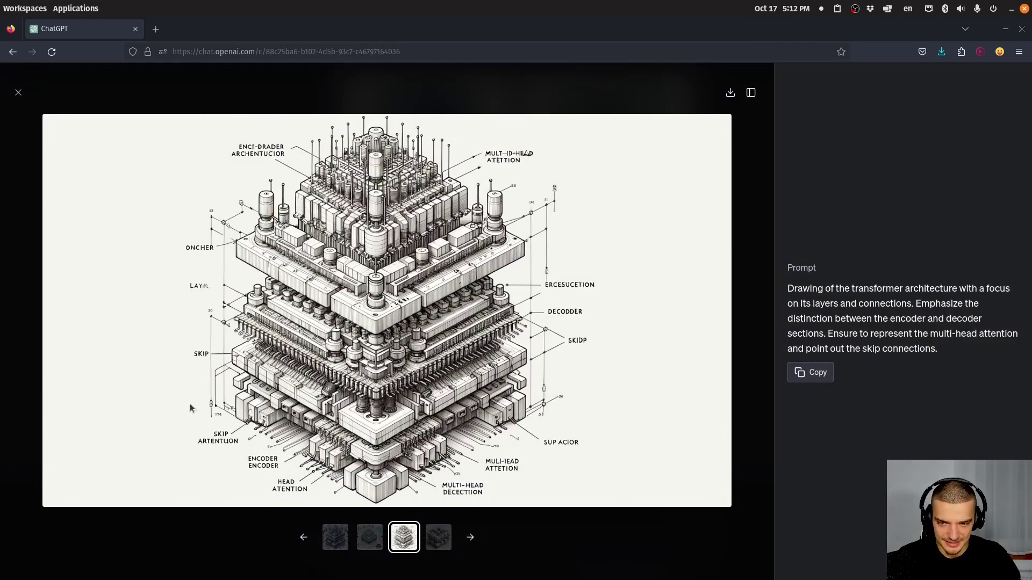
{"action": "key", "text": "Escape"}
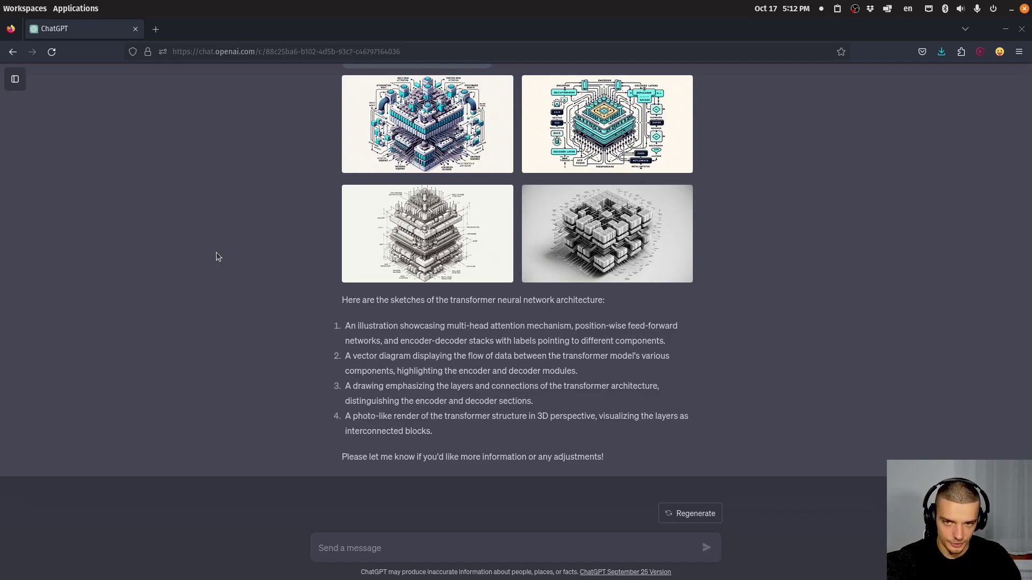
Send the prompt 'Generate an image of three dogs playing ball at the beach'.
{"action": "scroll", "coordinate": [276, 272], "scroll_direction": "up", "scroll_amount": 2}
{"action": "scroll", "coordinate": [269, 260], "scroll_direction": "down", "scroll_amount": 2}
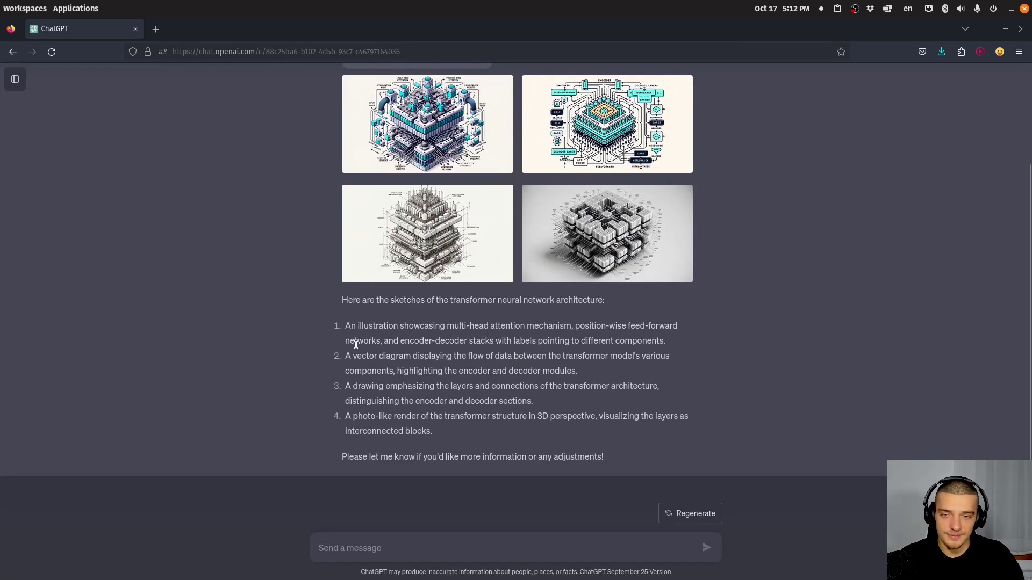
{"action": "scroll", "coordinate": [333, 387], "scroll_direction": "up", "scroll_amount": 2}
{"action": "scroll", "coordinate": [353, 449], "scroll_direction": "down", "scroll_amount": 2}
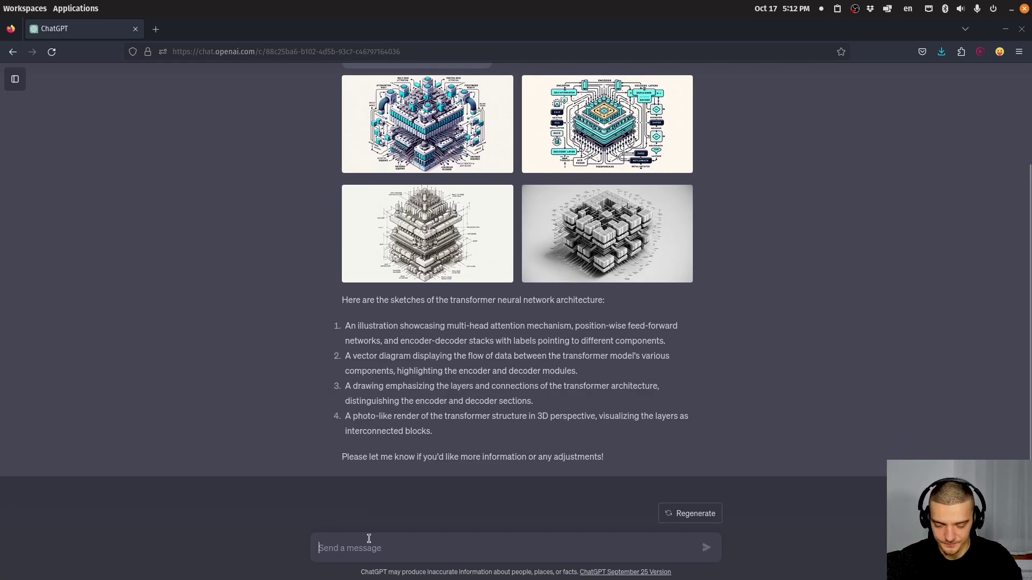
{"action": "type", "text": "Generate an image of three dogs playing"}
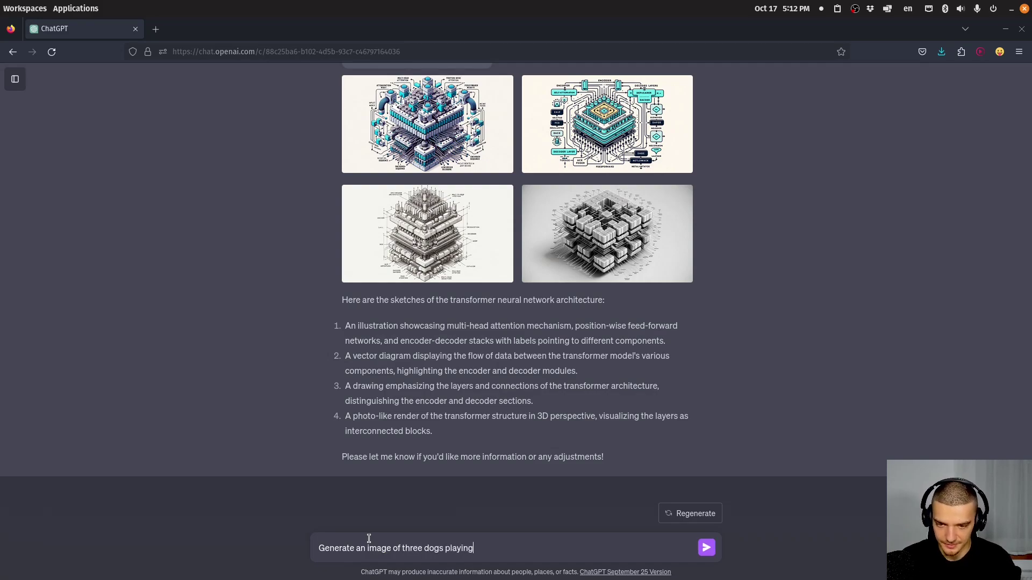
{"action": "type", "text": " ball at the beach"}
{"action": "key", "text": "Return"}
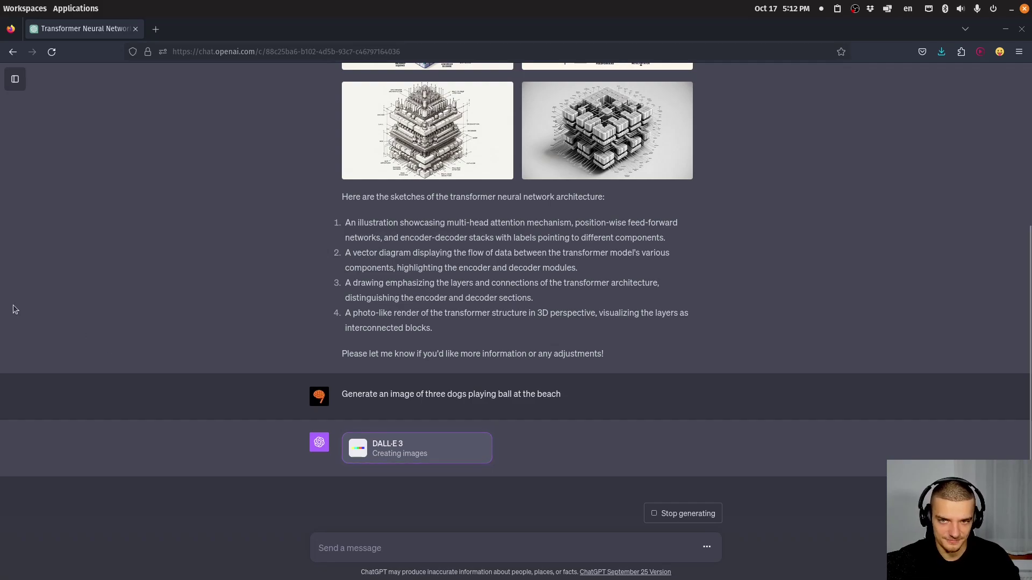
Enlarge and close the third transformer sketch while the dog images are being created.
{"action": "left_click", "coordinate": [490, 106]}
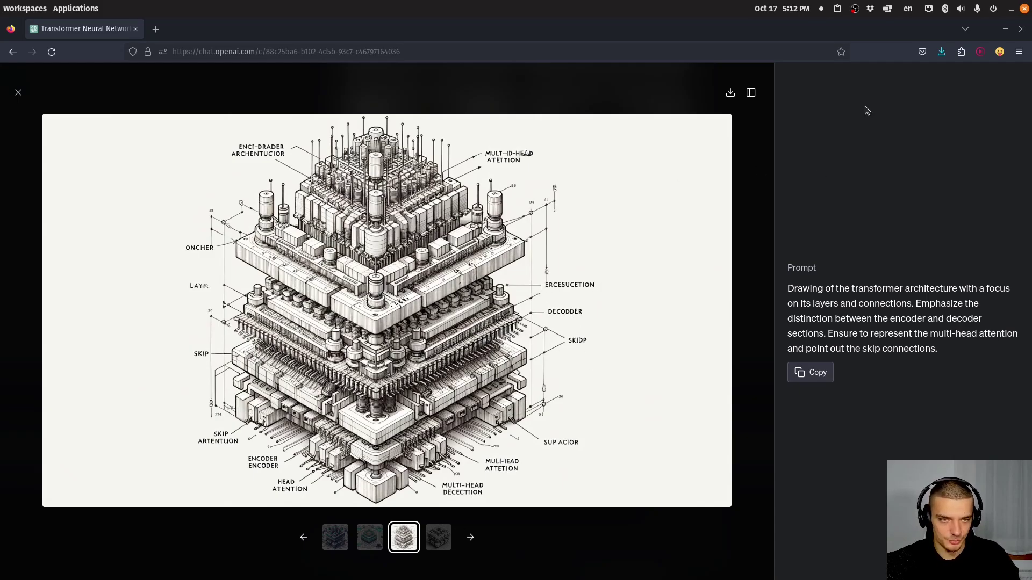
{"action": "left_click", "coordinate": [18, 92]}
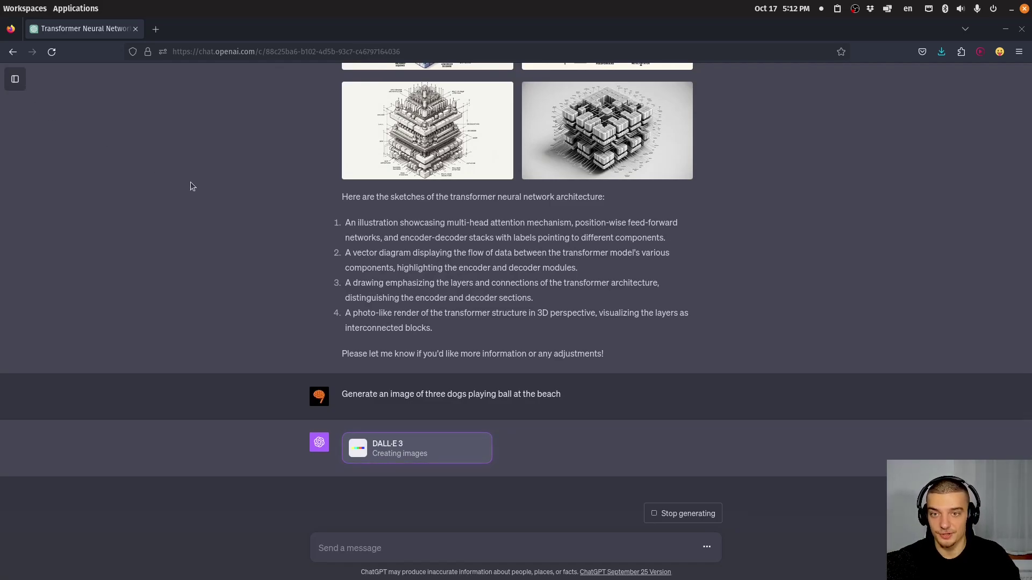
{"action": "scroll", "coordinate": [380, 397], "scroll_direction": "up", "scroll_amount": 4}
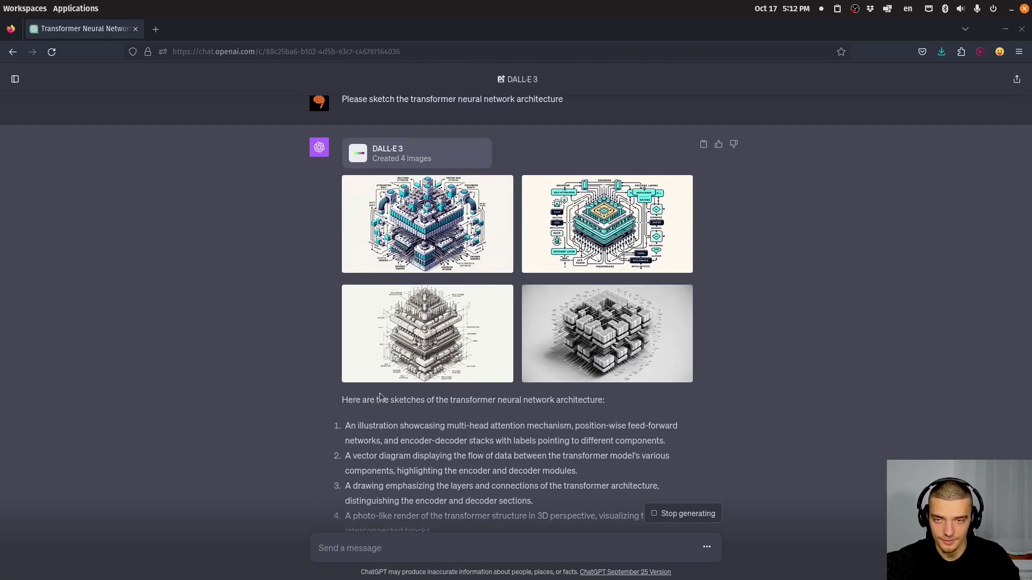
{"action": "scroll", "coordinate": [301, 382], "scroll_direction": "down", "scroll_amount": 4}
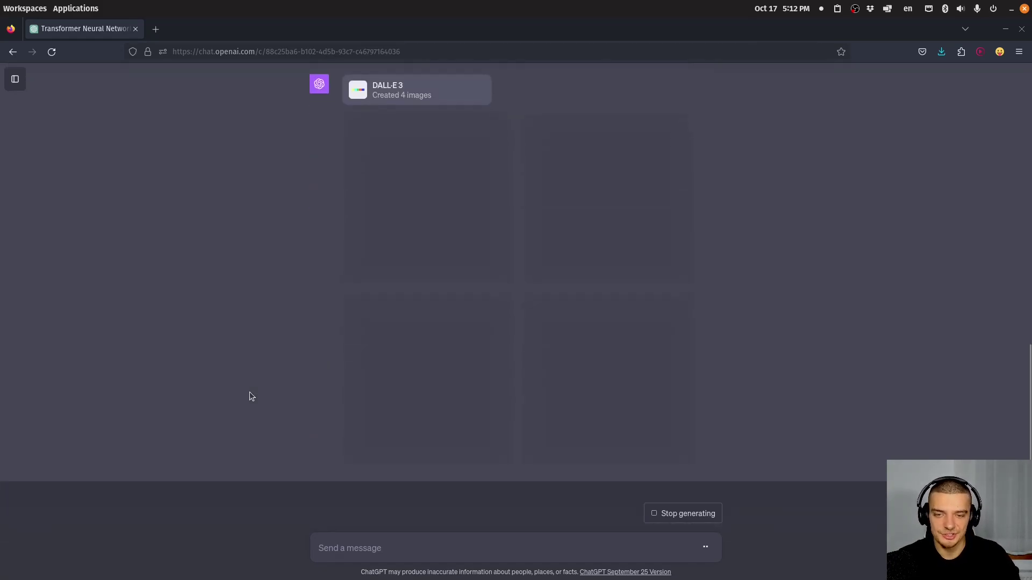
Enlarge and close each dog image: the beach photo, footprints, watercolor palm-tree and seagull versions.
{"action": "left_click", "coordinate": [387, 204]}
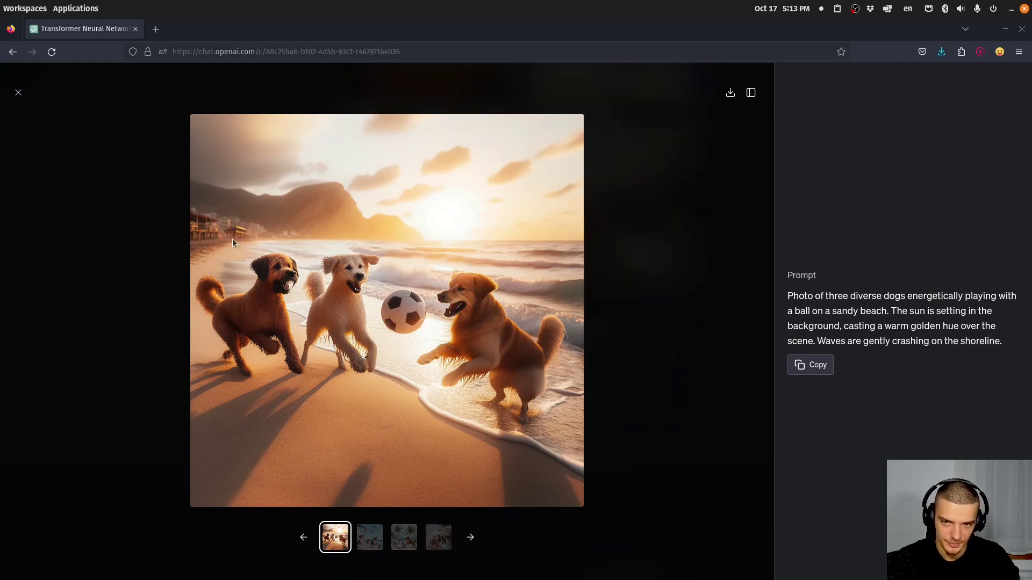
{"action": "left_click", "coordinate": [704, 155]}
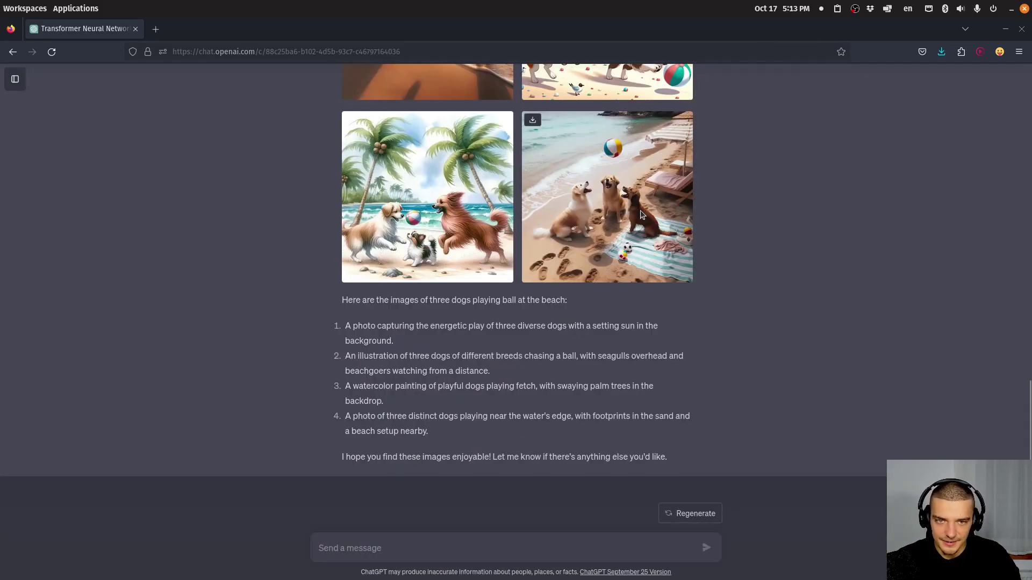
{"action": "left_click", "coordinate": [639, 215]}
{"action": "left_click", "coordinate": [184, 222]}
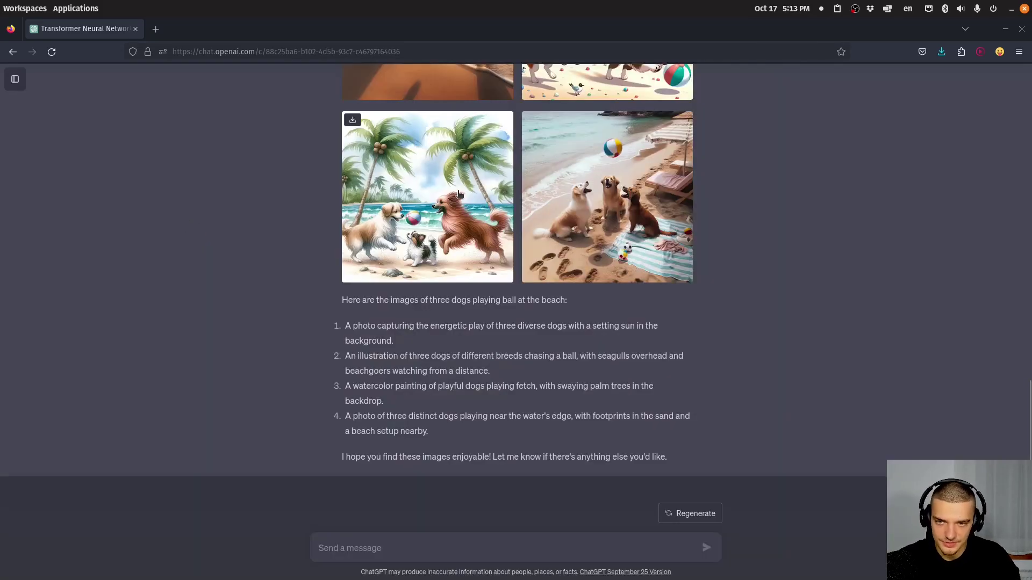
{"action": "left_click", "coordinate": [456, 190]}
{"action": "left_click", "coordinate": [114, 301]}
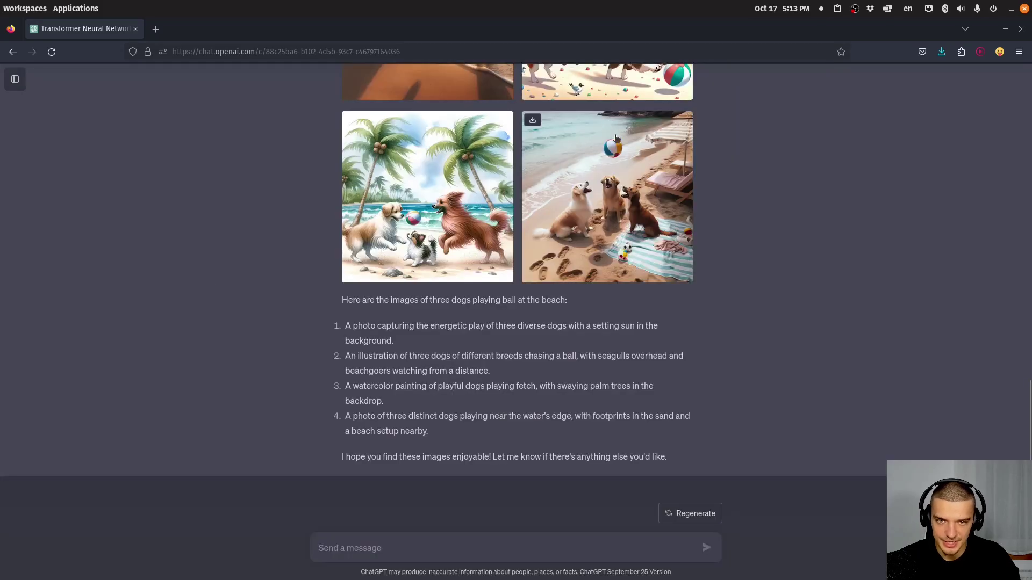
{"action": "scroll", "coordinate": [407, 230], "scroll_direction": "up", "scroll_amount": 2}
{"action": "left_click", "coordinate": [407, 231]}
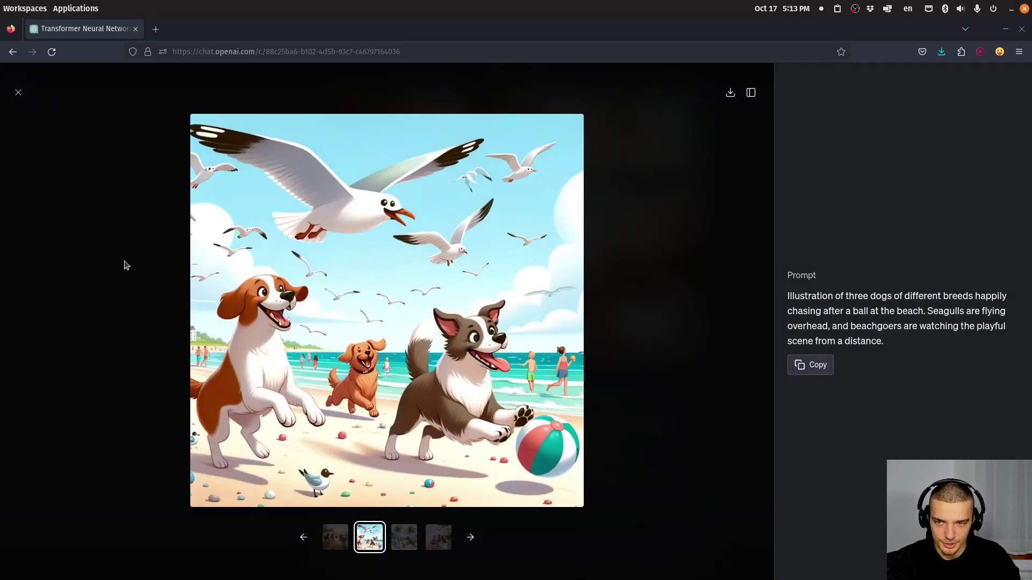
{"action": "left_click", "coordinate": [124, 279]}
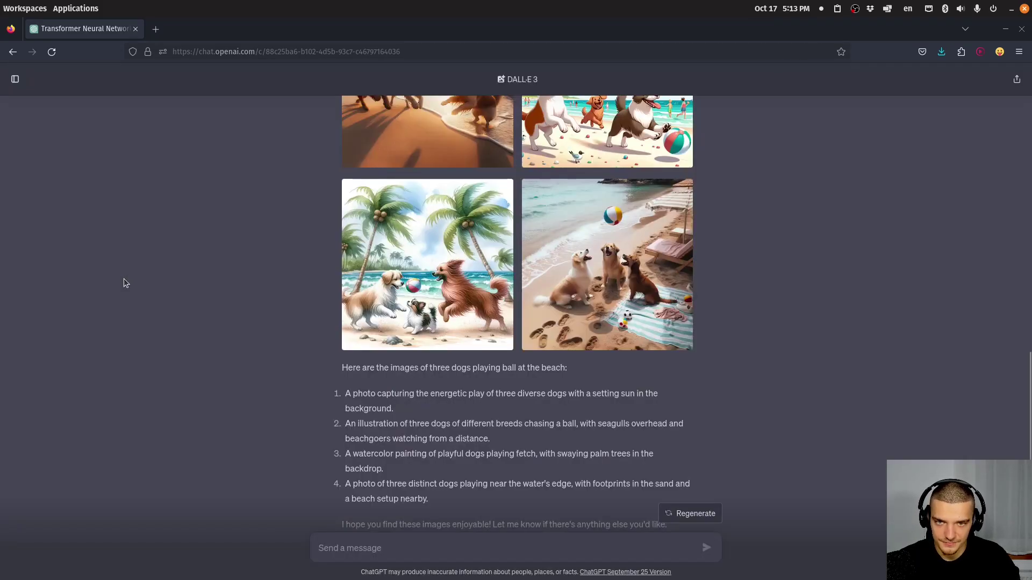
Scroll up to the transformer sketch prompt and its four generated images.
{"action": "scroll", "coordinate": [141, 276], "scroll_direction": "up", "scroll_amount": 10}
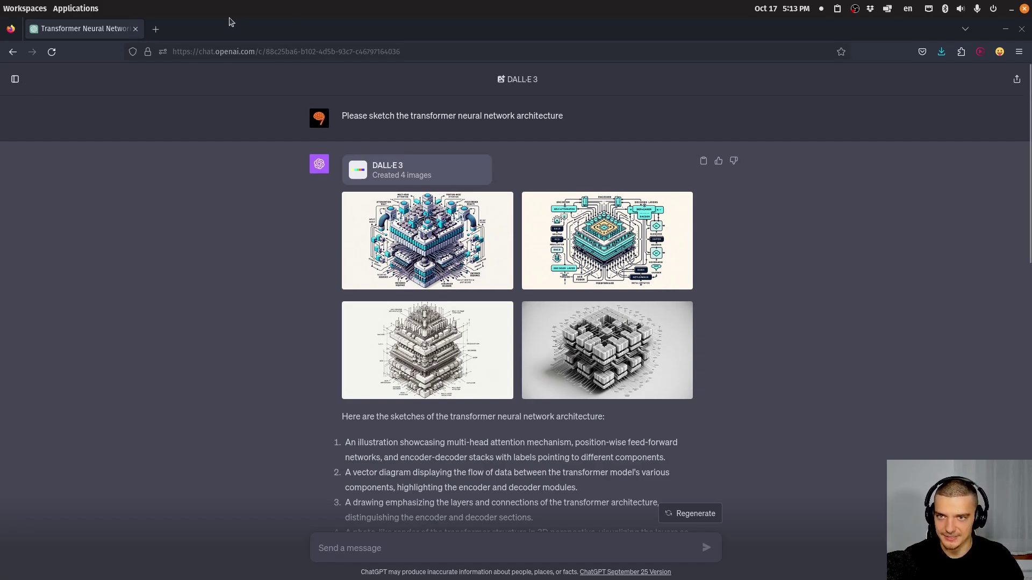
Switch to the Library DB ER Diagram chat from the sidebar, reload it, then hide the sidebar.
{"action": "left_click", "coordinate": [16, 80]}
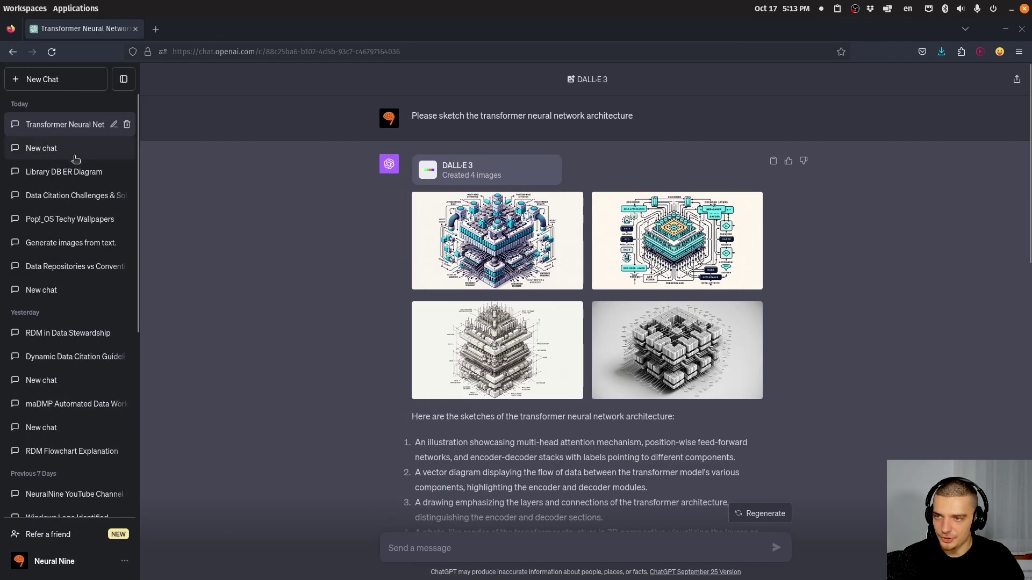
{"action": "left_click", "coordinate": [60, 170]}
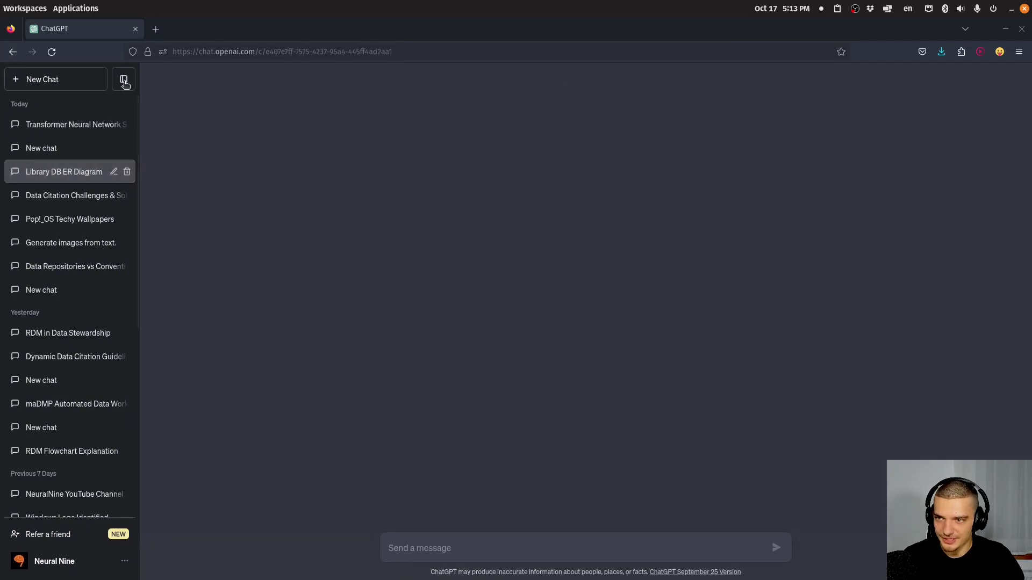
{"action": "left_click", "coordinate": [52, 52]}
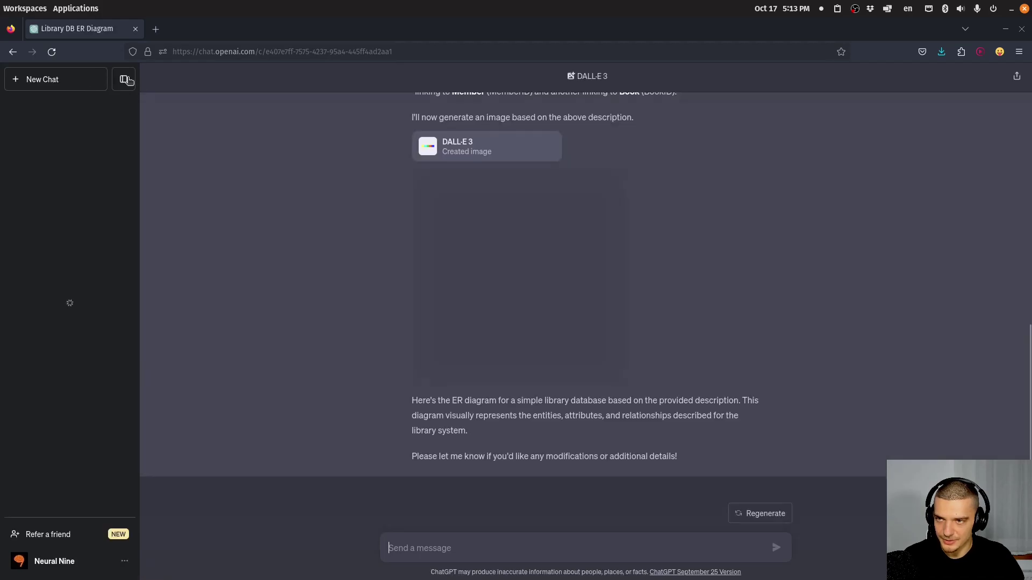
{"action": "left_click", "coordinate": [125, 79]}
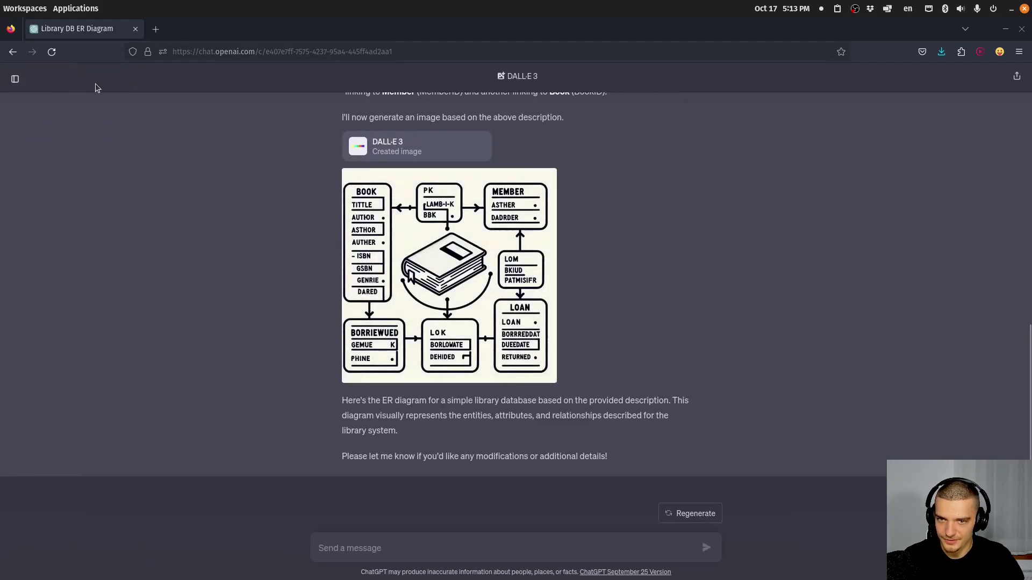
{"action": "scroll", "coordinate": [301, 292], "scroll_direction": "up", "scroll_amount": 10}
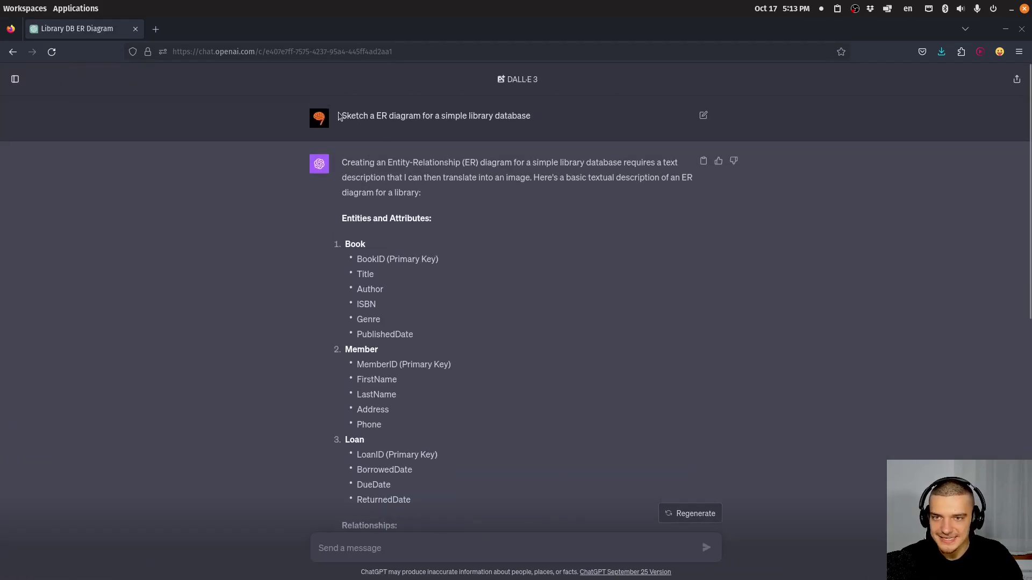
Read through the ER diagram request and entity list, then view the generated diagram enlarged.
{"action": "left_click_drag", "start_coordinate": [339, 115], "coordinate": [537, 120]}
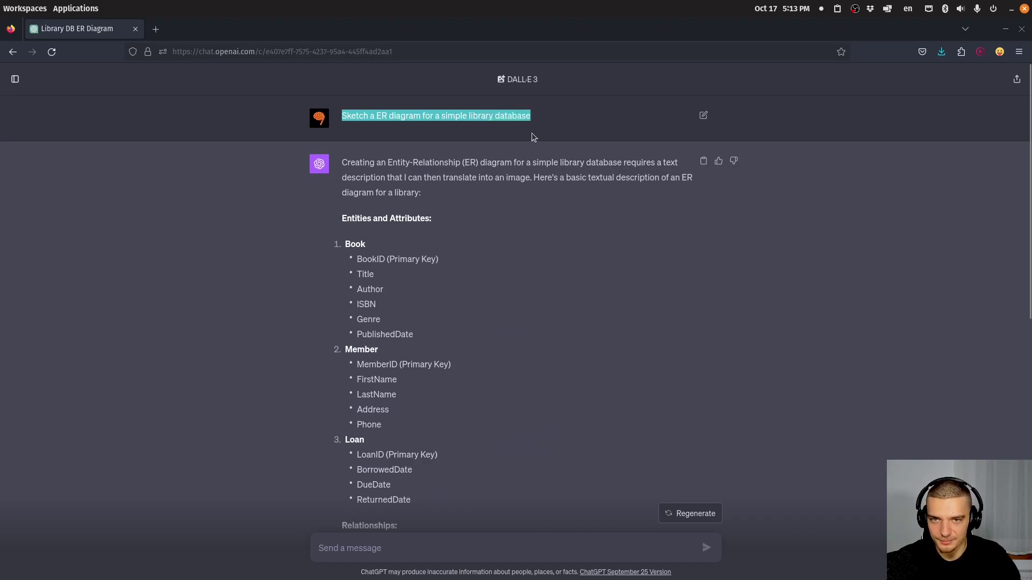
{"action": "left_click_drag", "start_coordinate": [329, 212], "coordinate": [498, 359]}
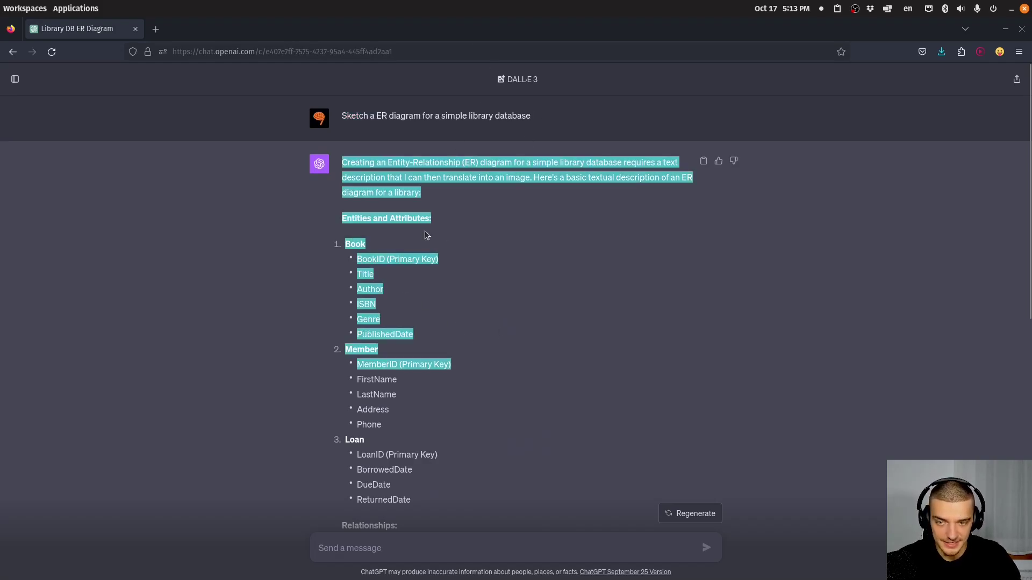
{"action": "left_click", "coordinate": [425, 233]}
{"action": "scroll", "coordinate": [424, 233], "scroll_direction": "down", "scroll_amount": 8}
{"action": "left_click", "coordinate": [449, 311]}
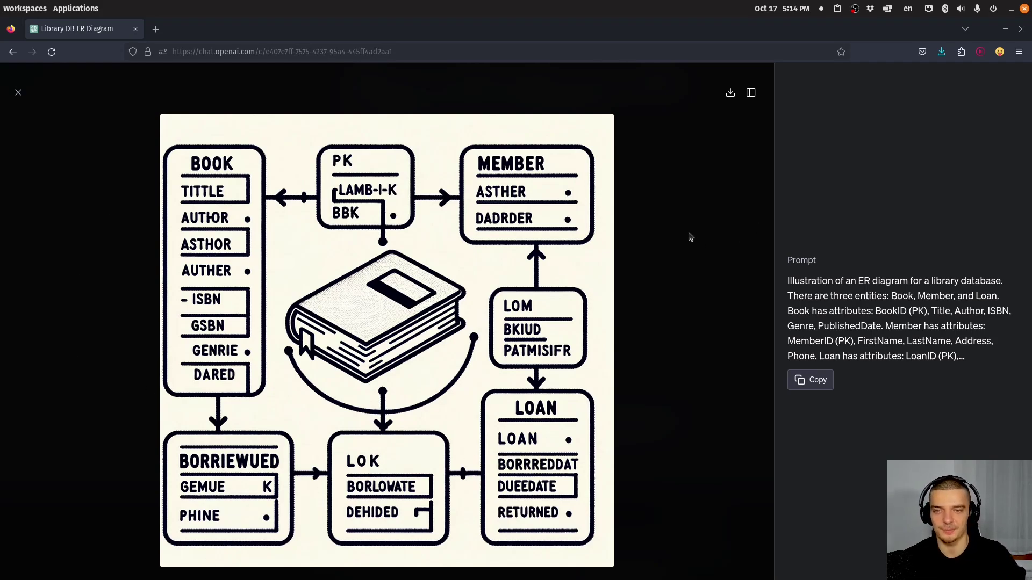
{"action": "left_click", "coordinate": [661, 248]}
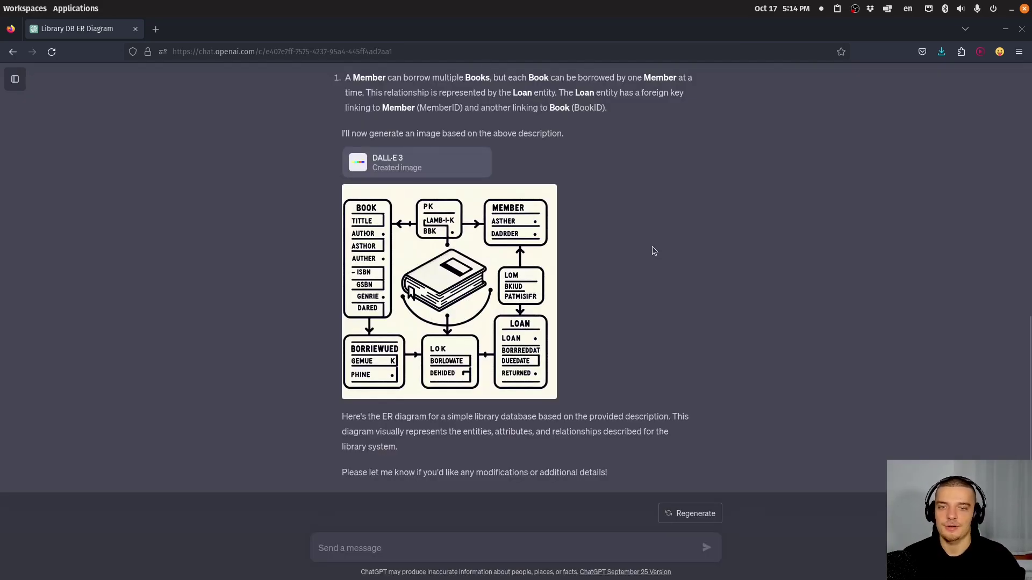